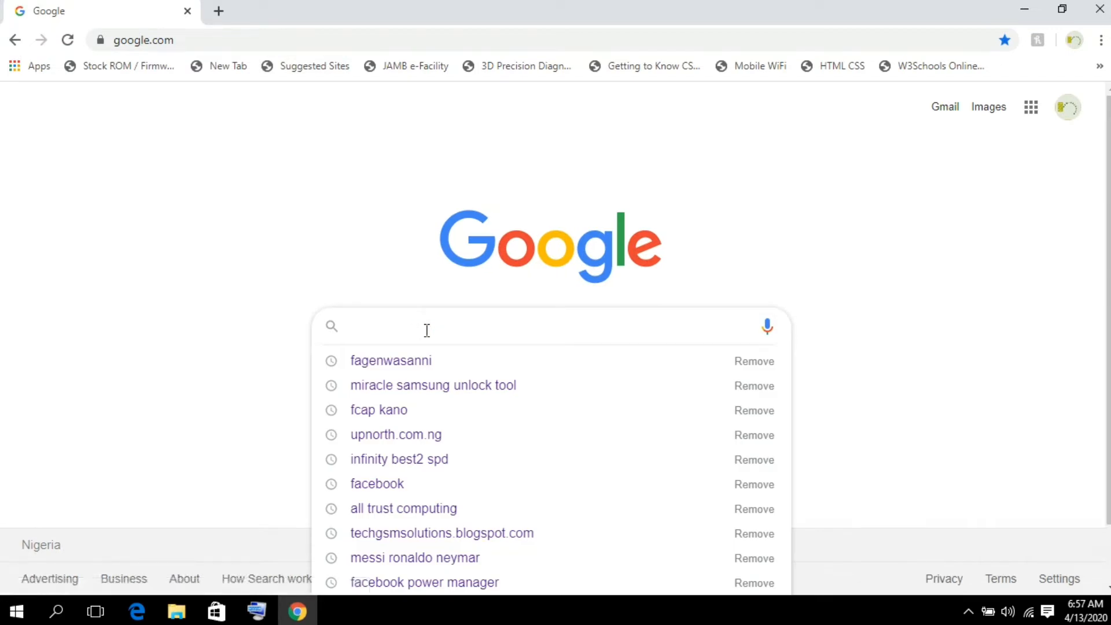
Step: Search Google for "hp support", open the official HP support site and dismiss its information pop-up
type("hps")
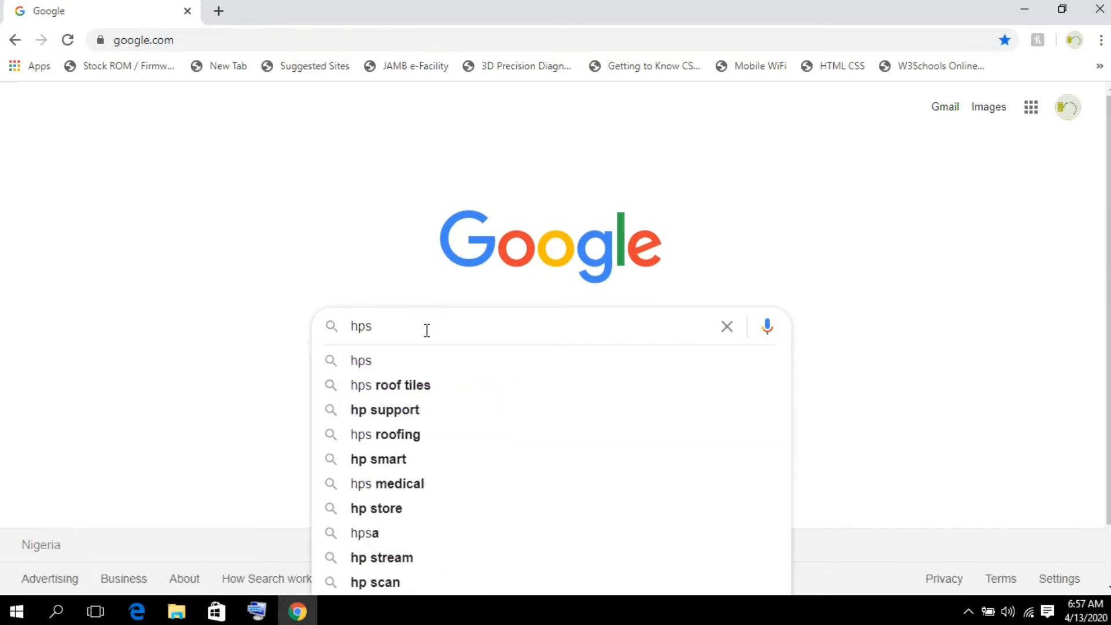
key("BackSpace")
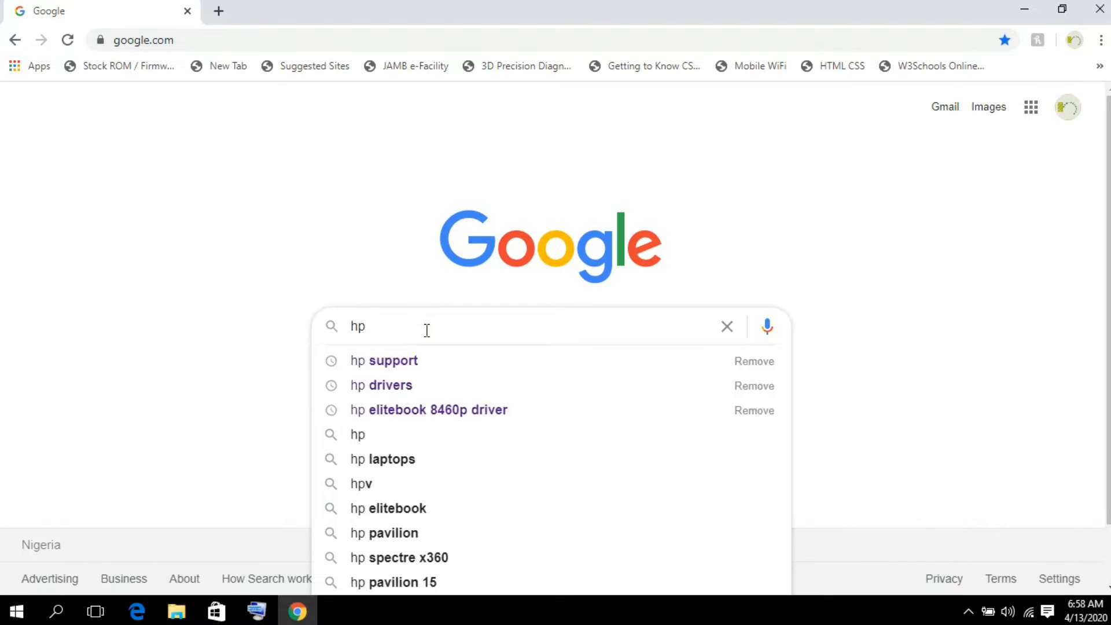
left_click(397, 361)
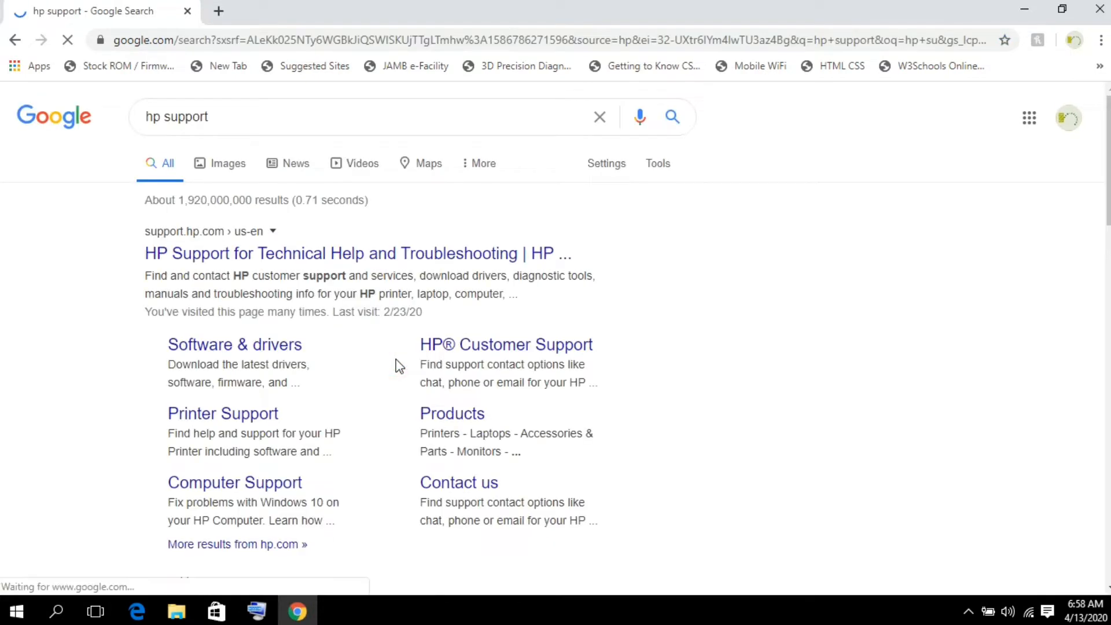
left_click(305, 252)
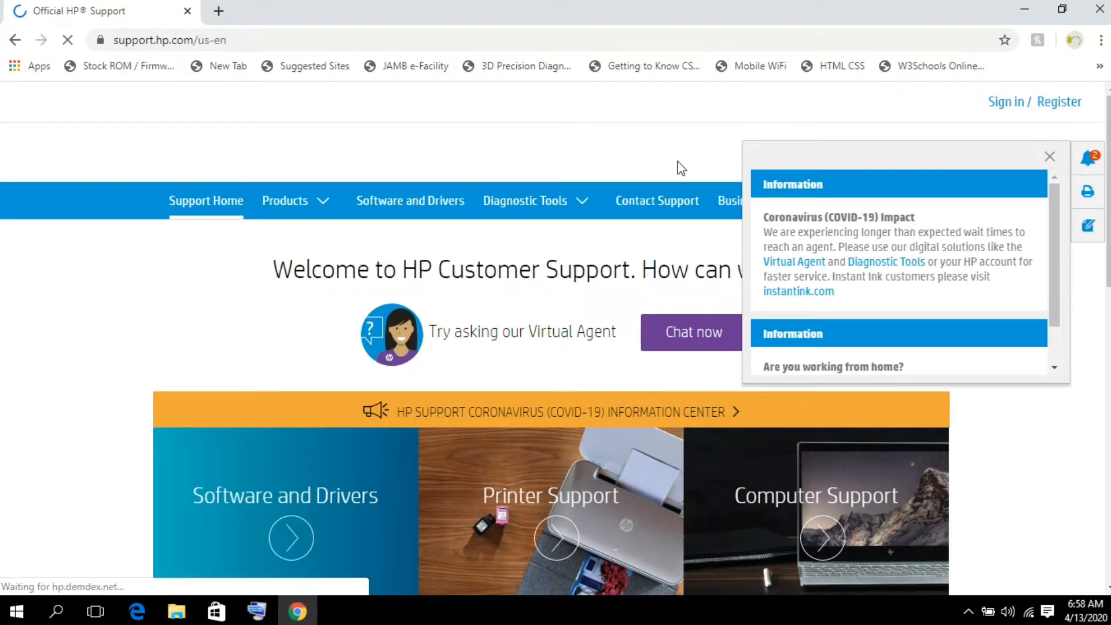
left_click(1050, 159)
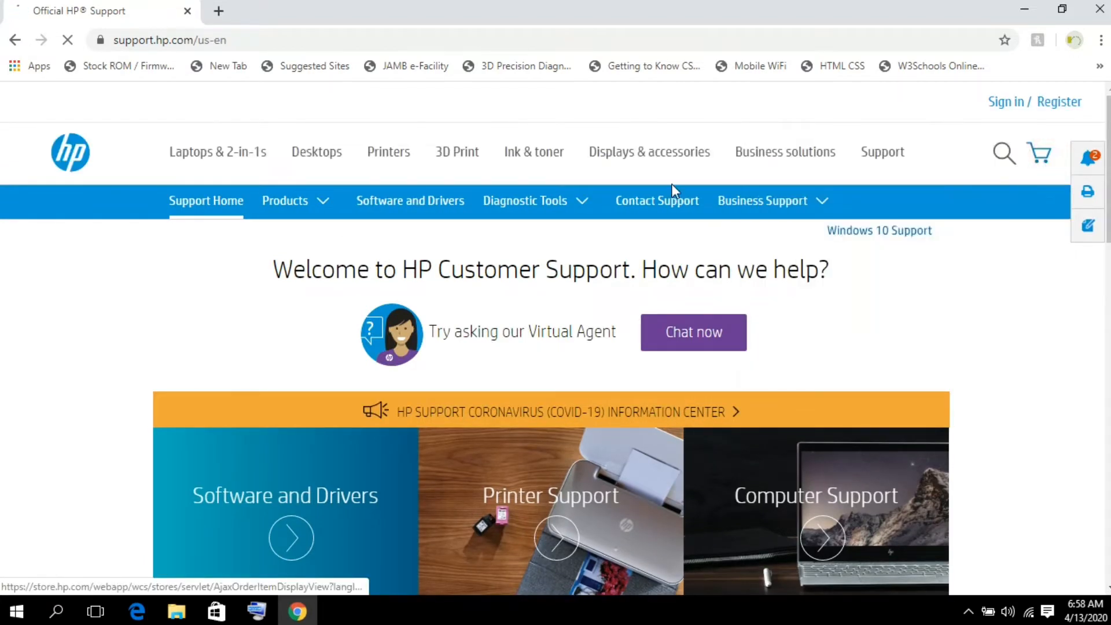
Step: Open HP's Software and Drivers page, reloading it after the crash, and choose Laptop as the product type
left_click(420, 203)
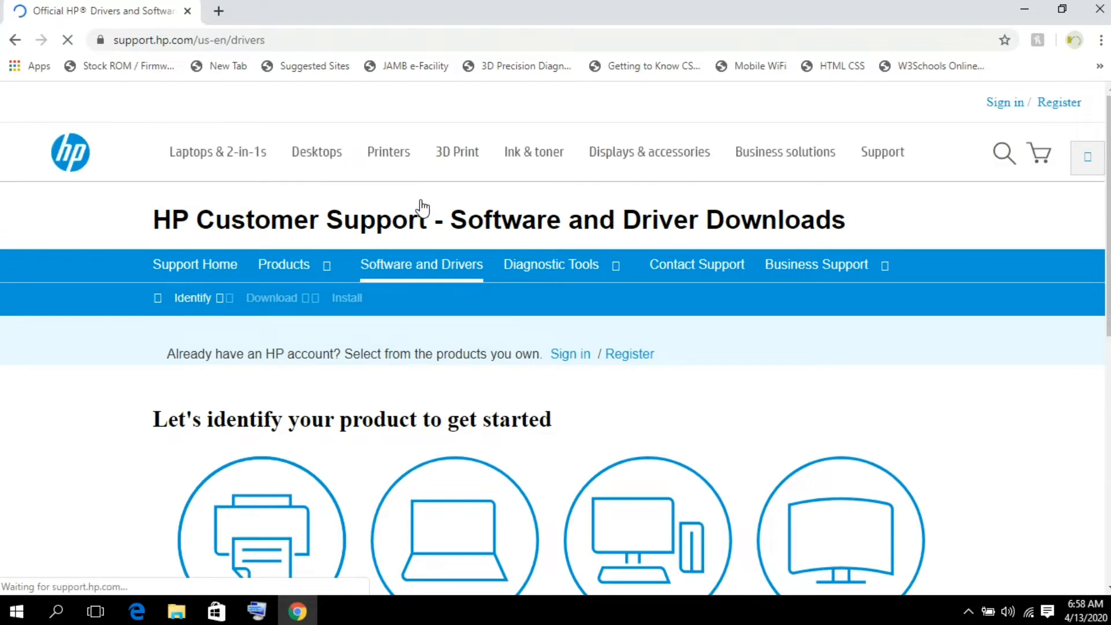
scroll(423, 209, "down", 2)
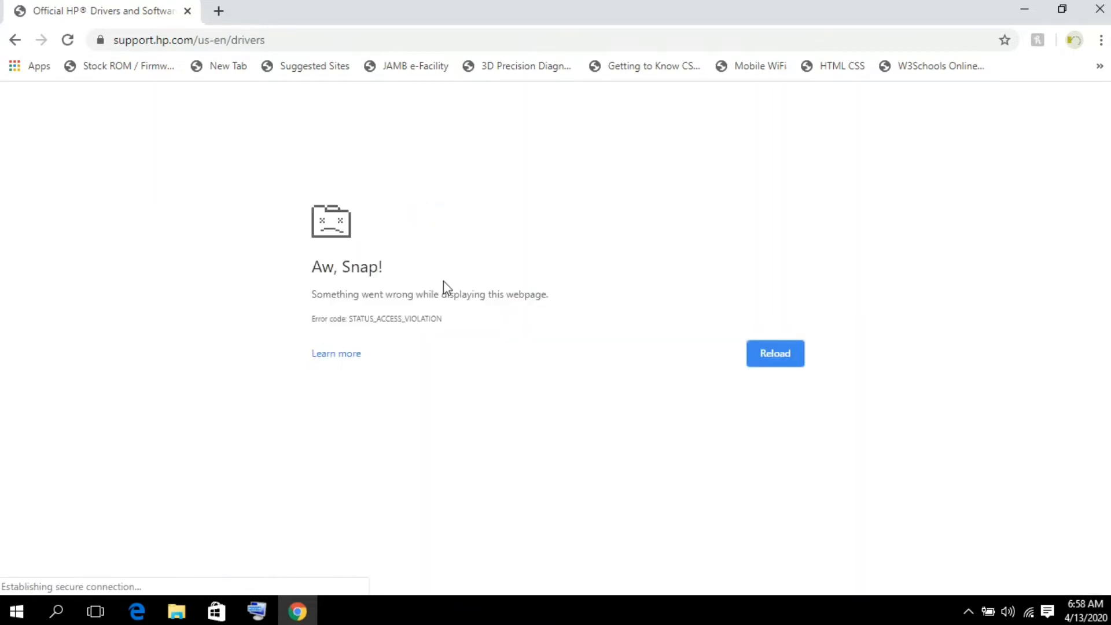
left_click(68, 40)
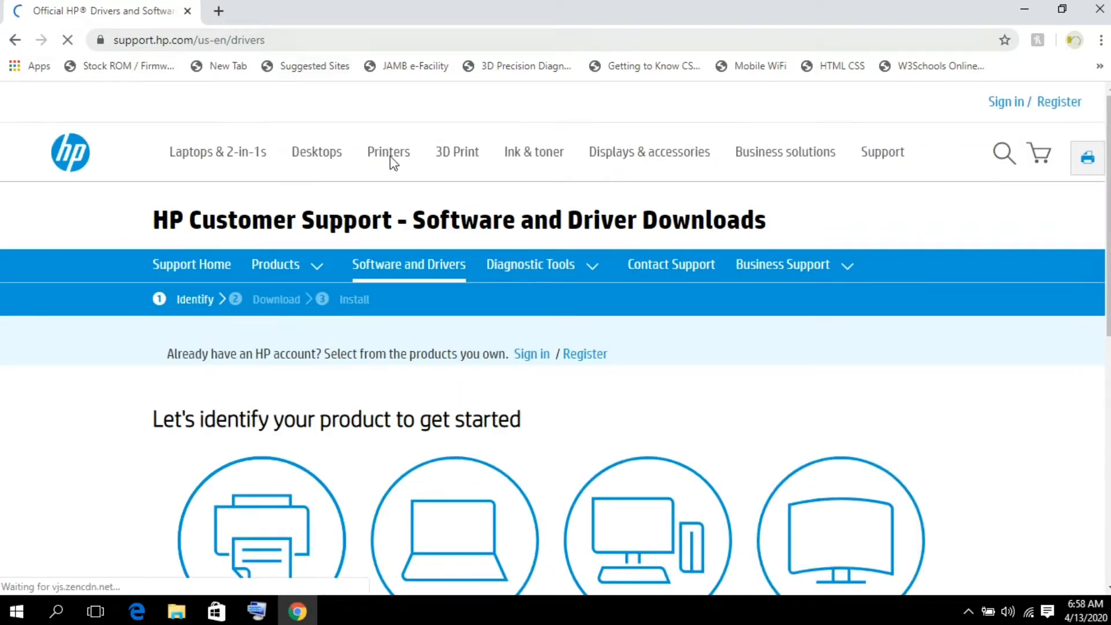
mouse_move(390, 156)
scroll(618, 323, "down", 1)
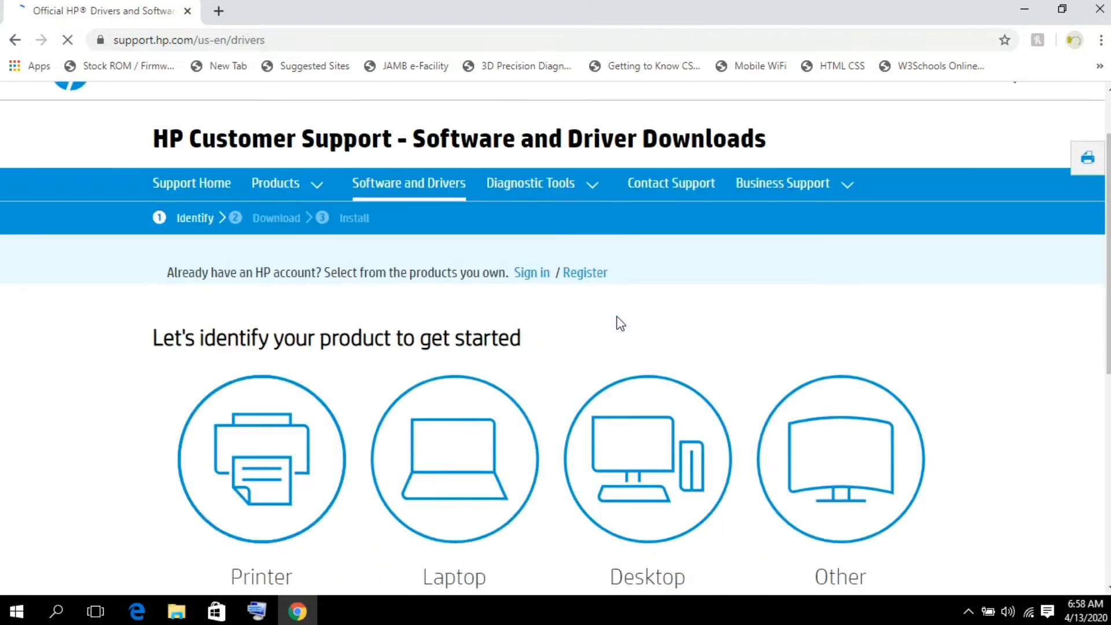
left_click(484, 431)
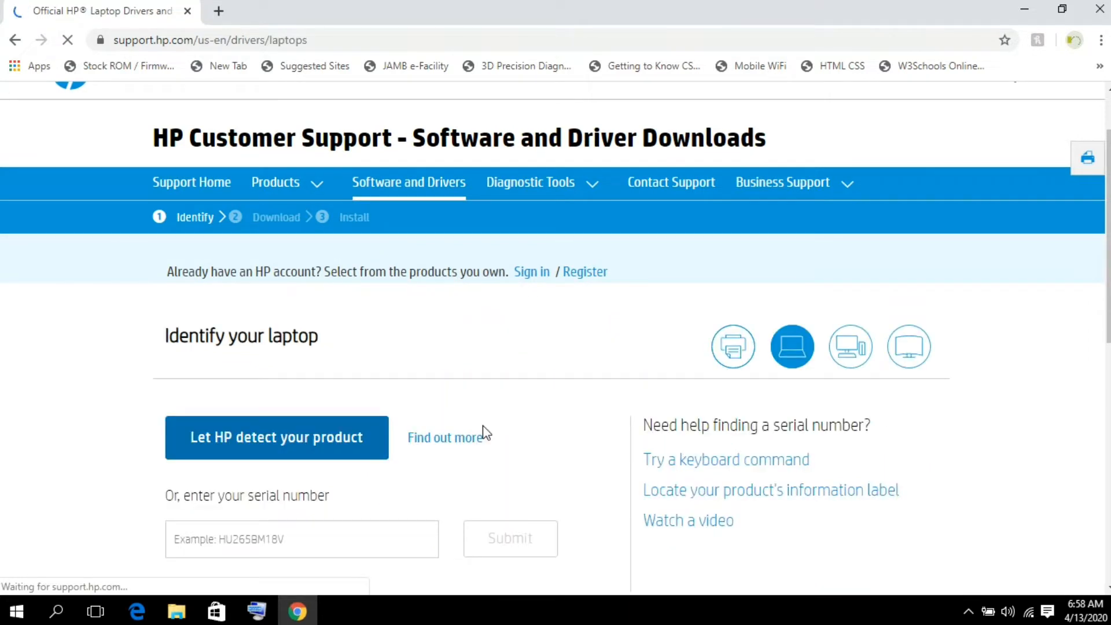
scroll(386, 397, "down", 1)
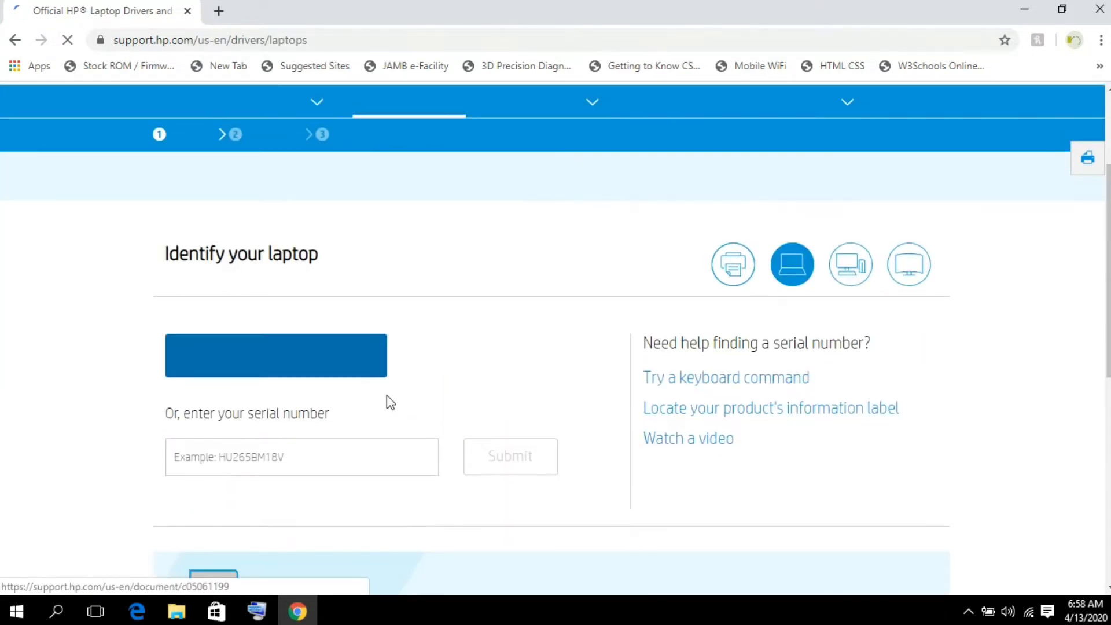
Step: Open Command Prompt and run "wmic bios get serialnumber" to look up the computer's serial number
left_click(310, 450)
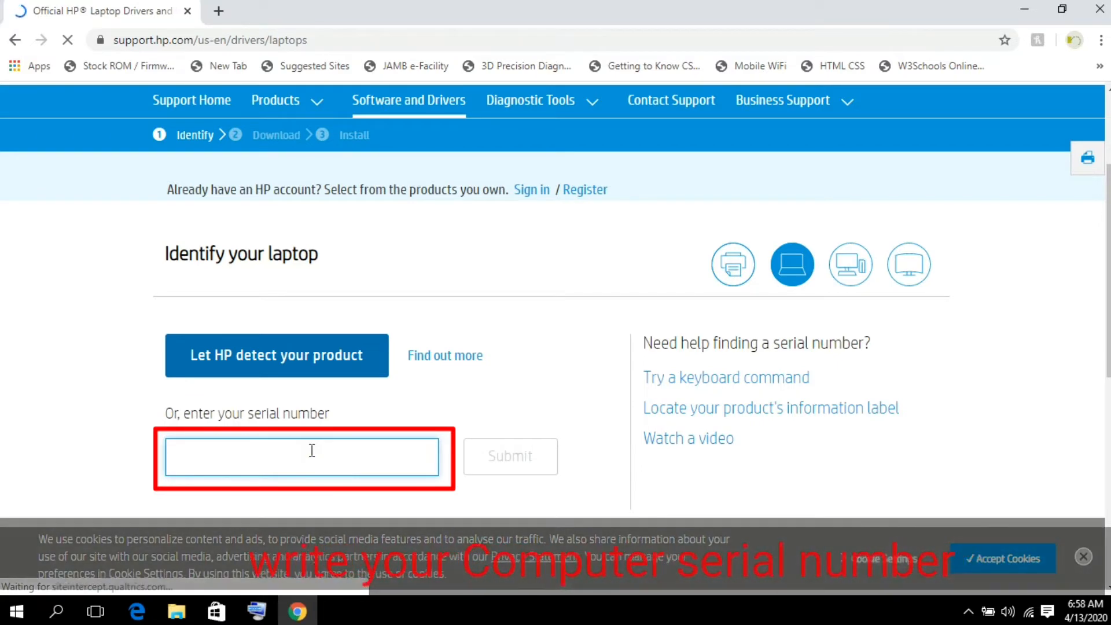
left_click(38, 622)
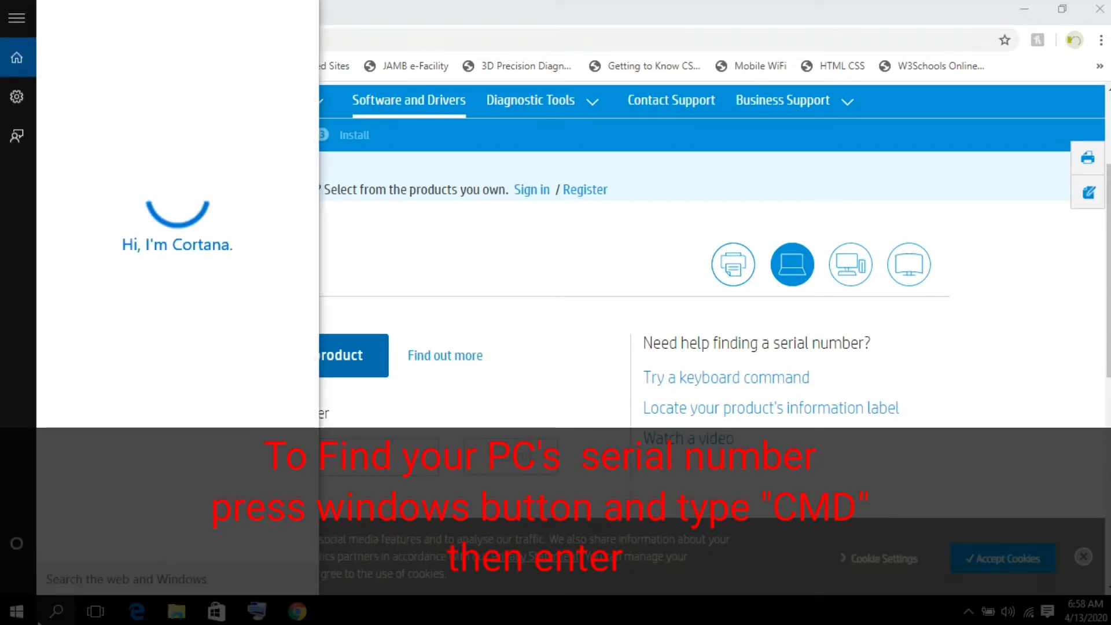
type("cmd")
key("Return")
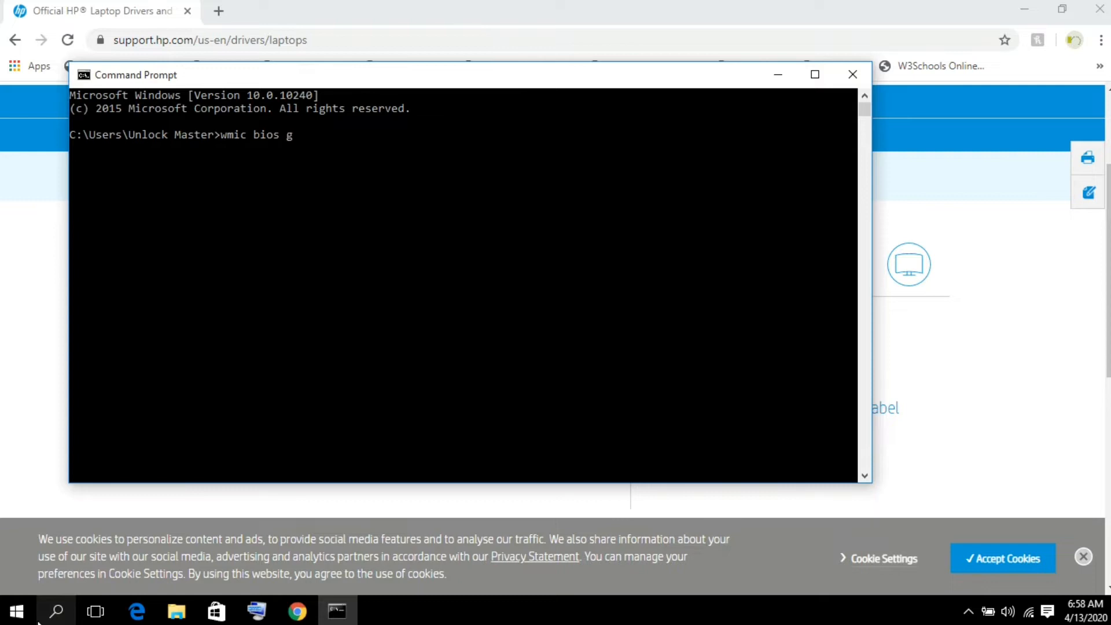
type("et serialnumber")
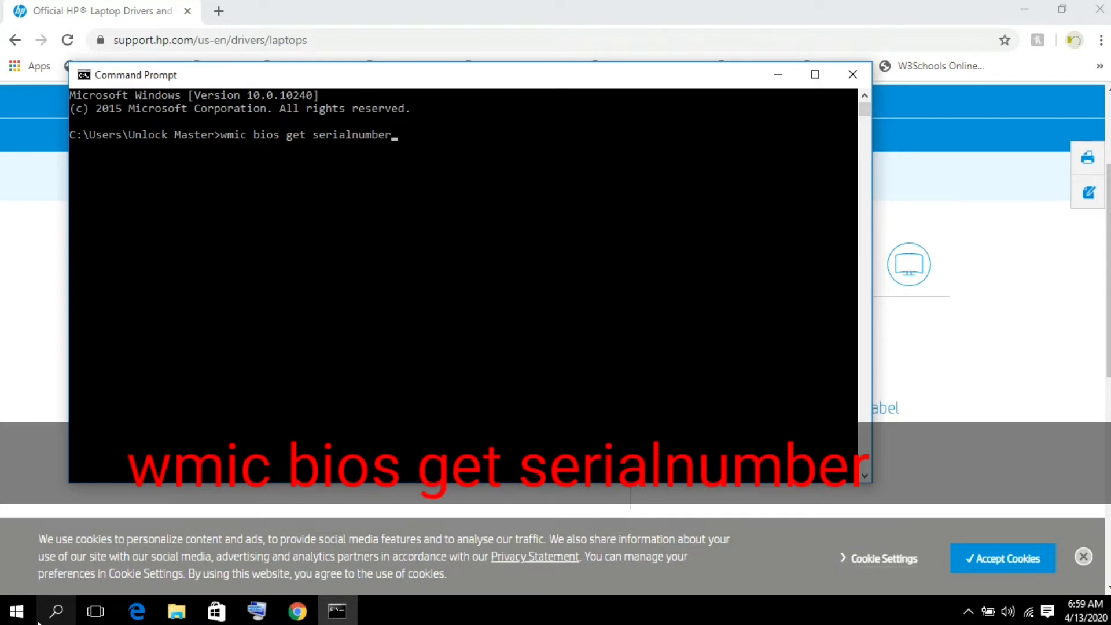
key("Return")
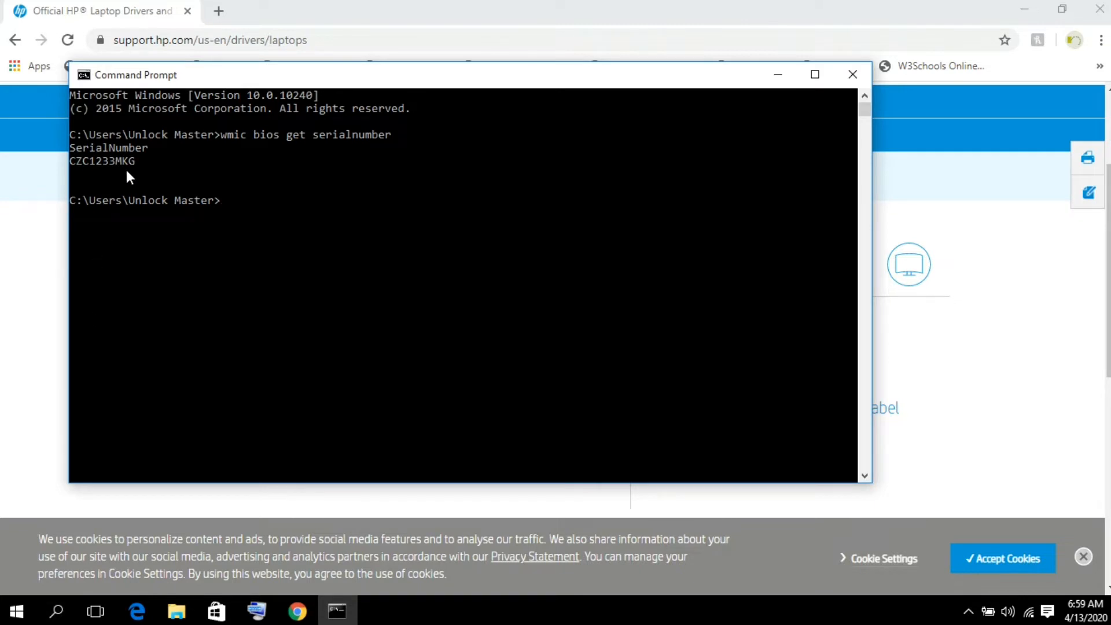
Step: Copy the serial number from Command Prompt into HP's laptop identification field and submit it
left_click_drag(141, 164, 72, 164)
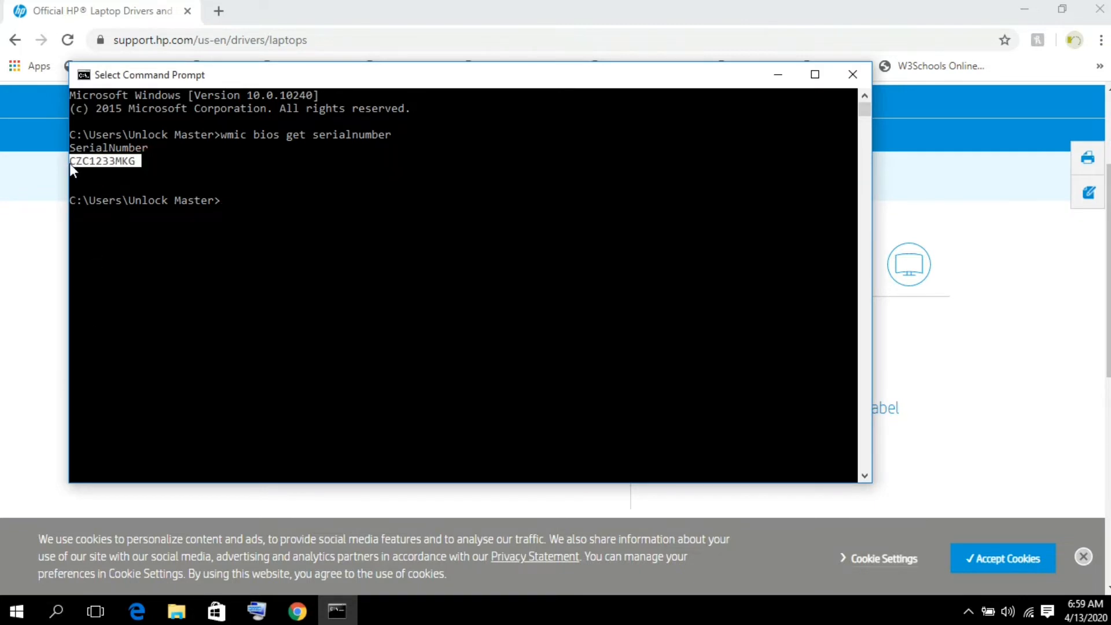
right_click(83, 165)
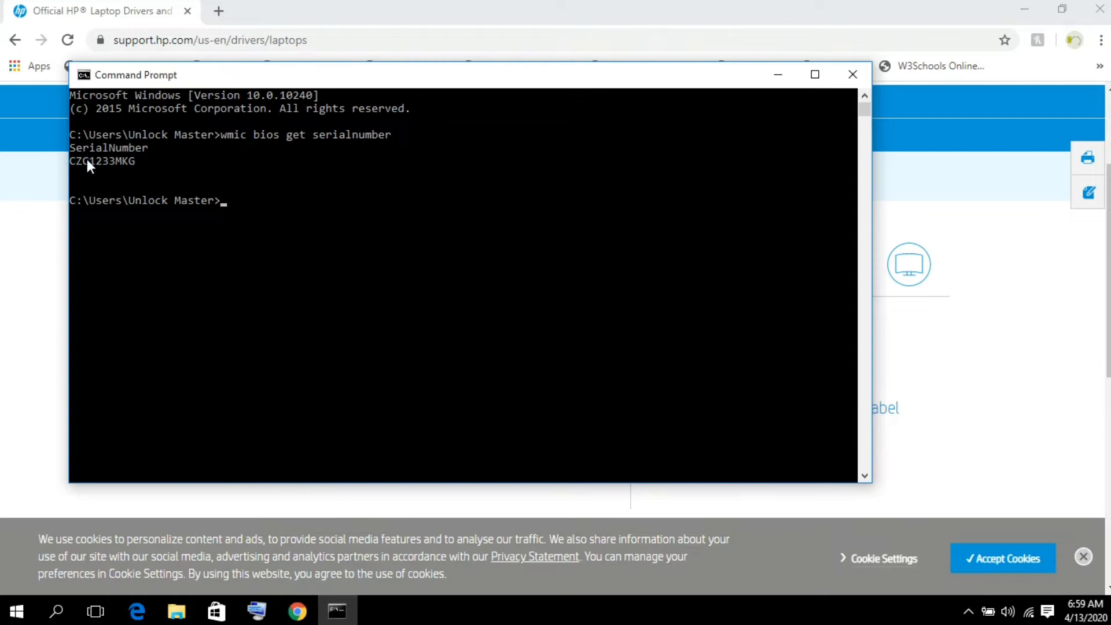
left_click(126, 5)
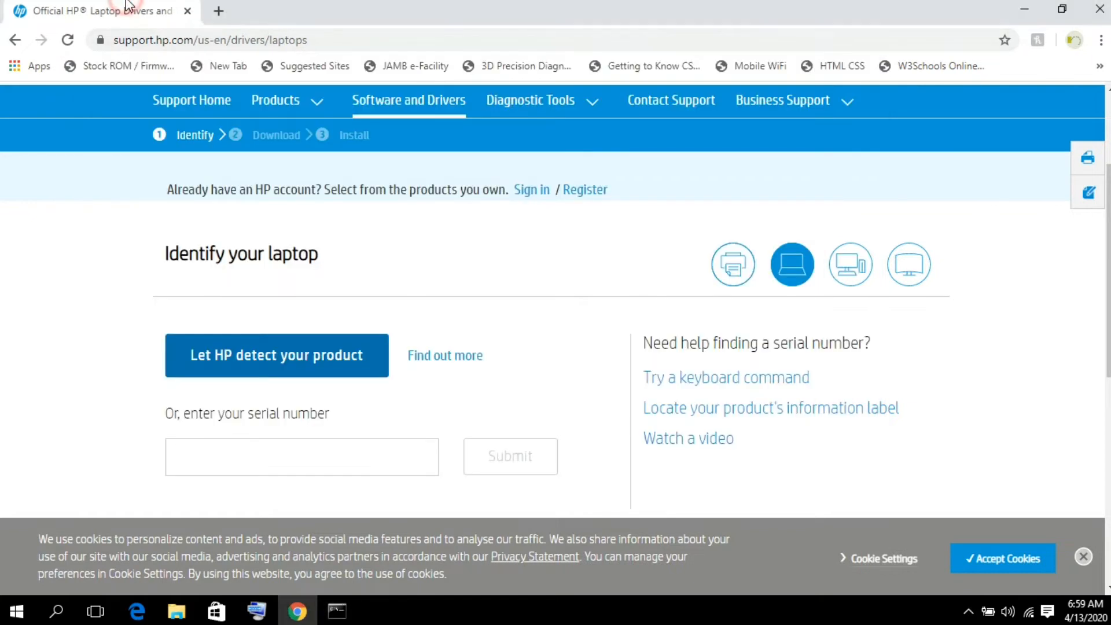
left_click(319, 444)
right_click(318, 446)
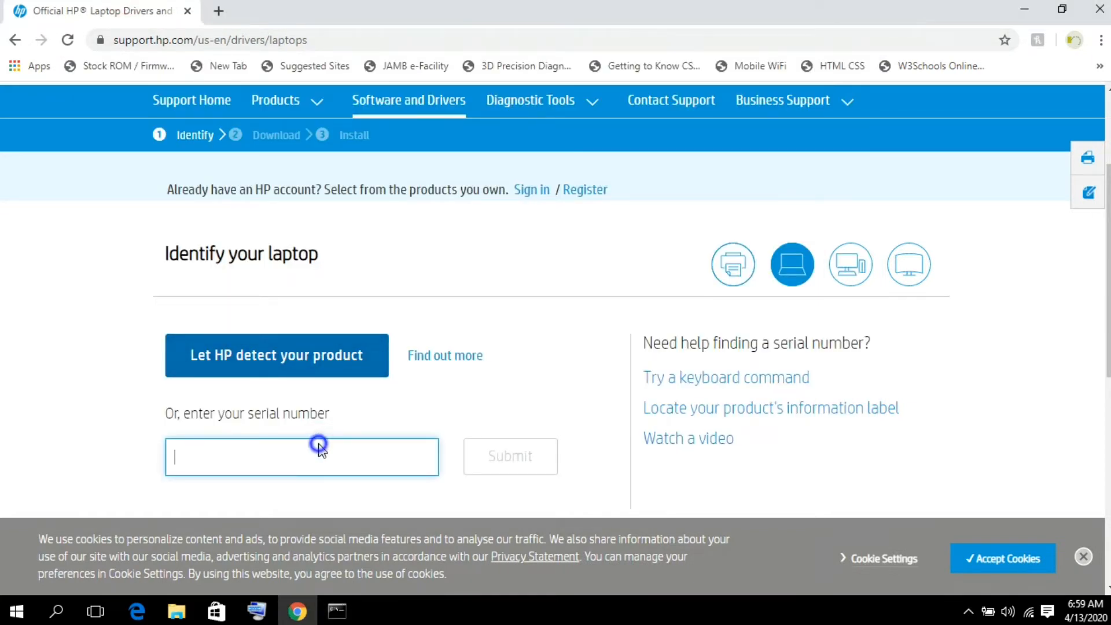
left_click(362, 313)
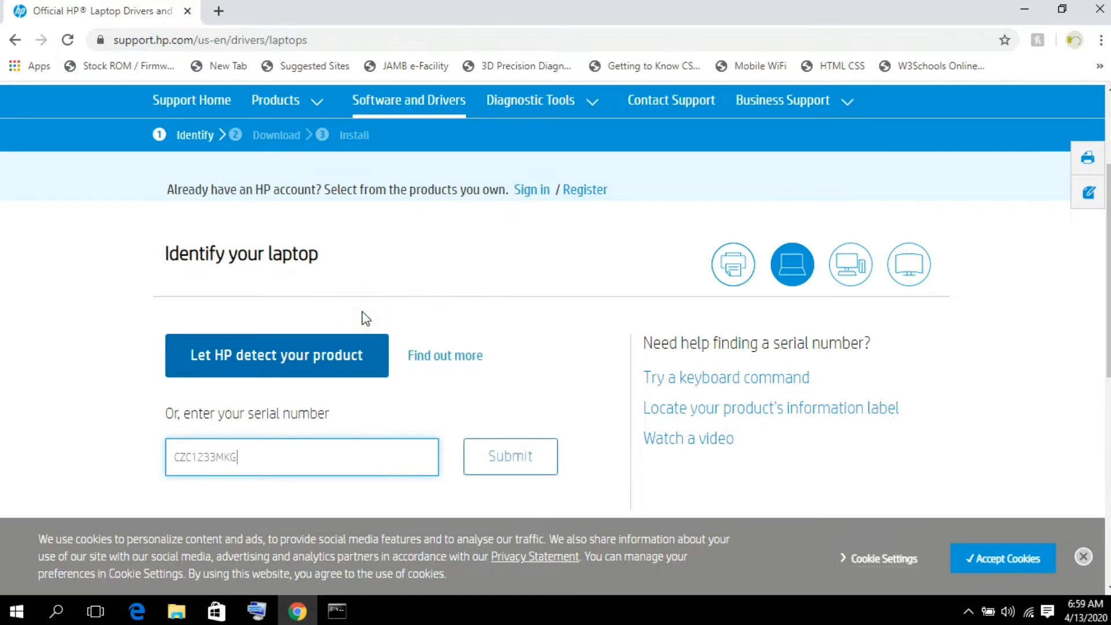
left_click(520, 451)
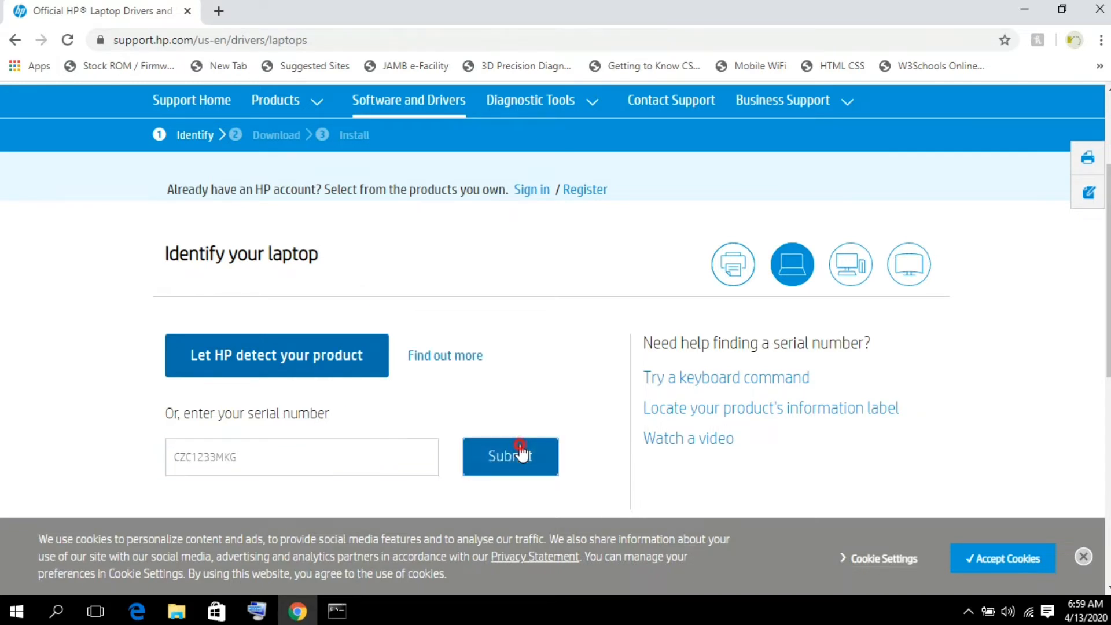
left_click(986, 556)
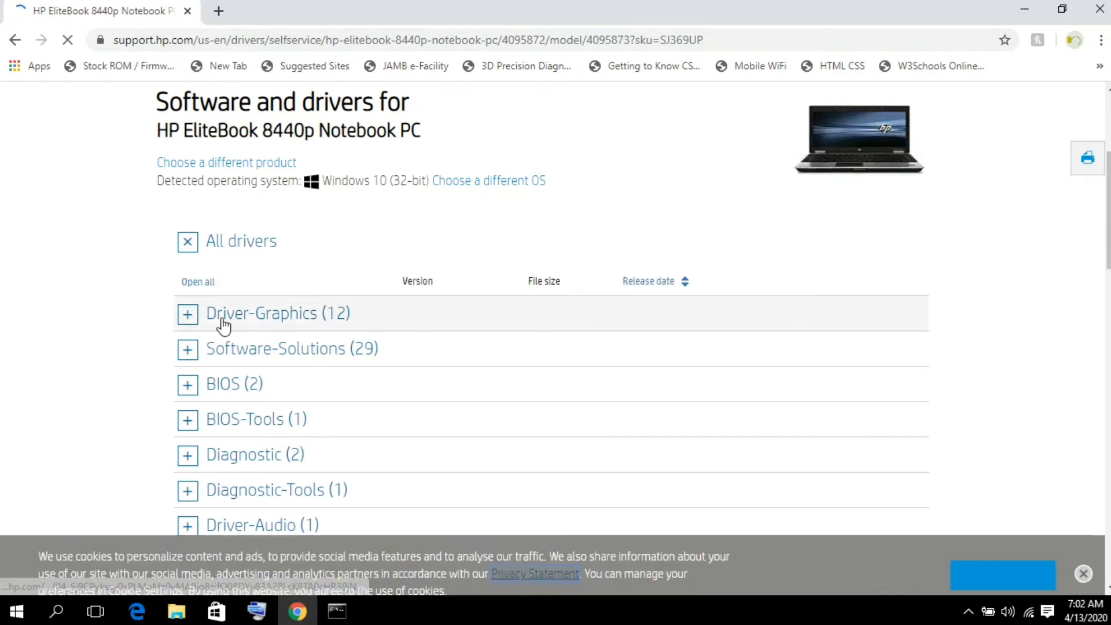
Step: Expand the Driver-Graphics category to review its drivers, and accept the site's cookies
left_click(223, 326)
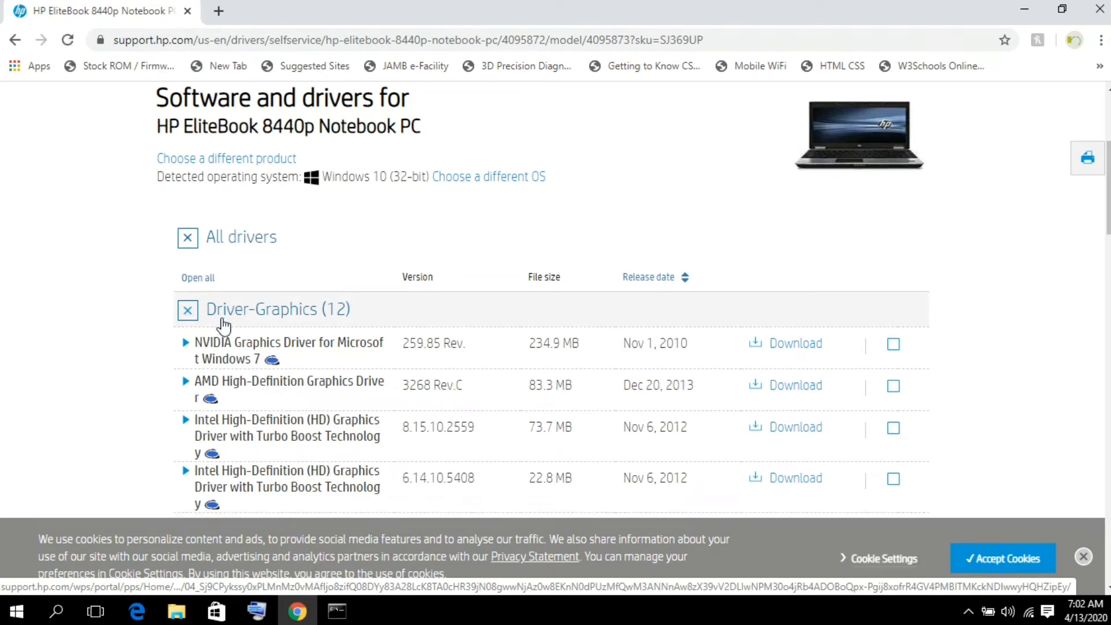
scroll(223, 326, "down", 1)
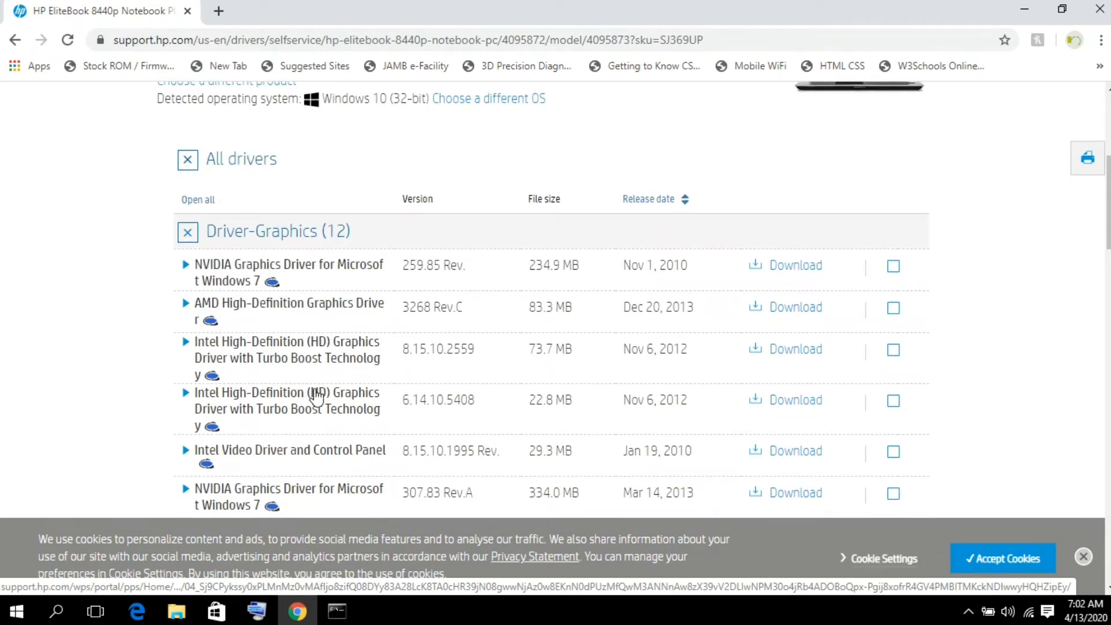
left_click(982, 559)
scroll(716, 377, "down", 1)
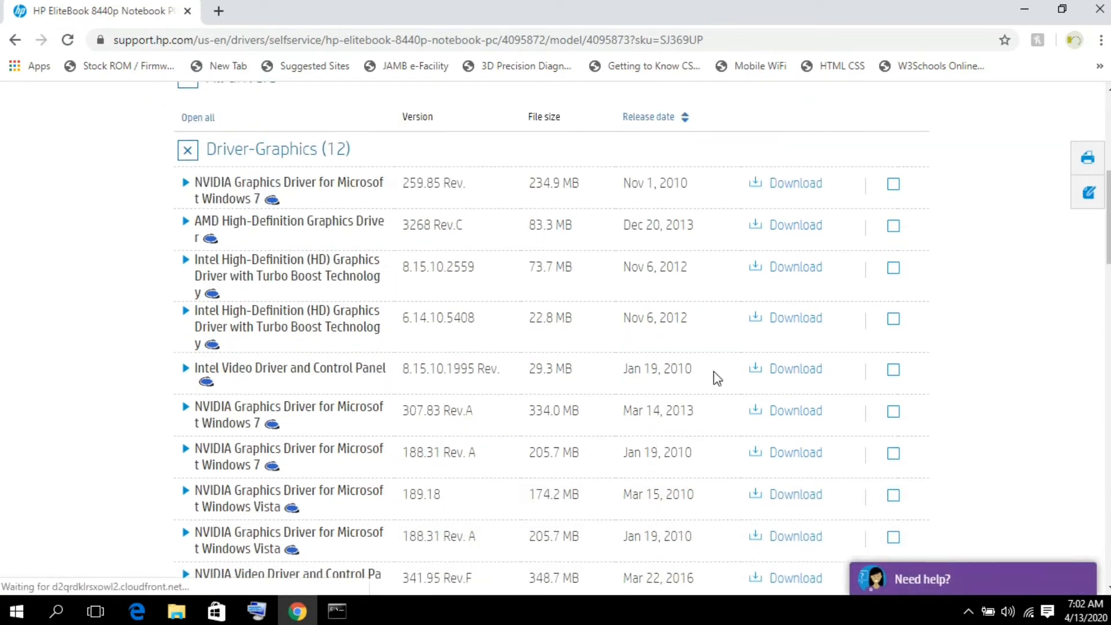
scroll(713, 370, "down", 2)
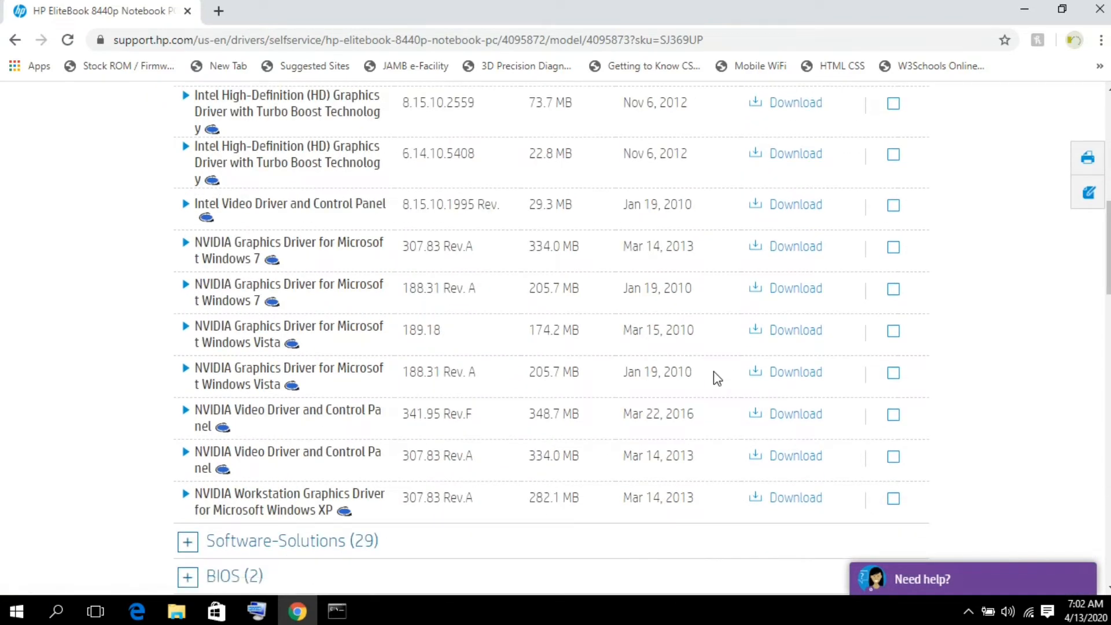
scroll(713, 371, "up", 2)
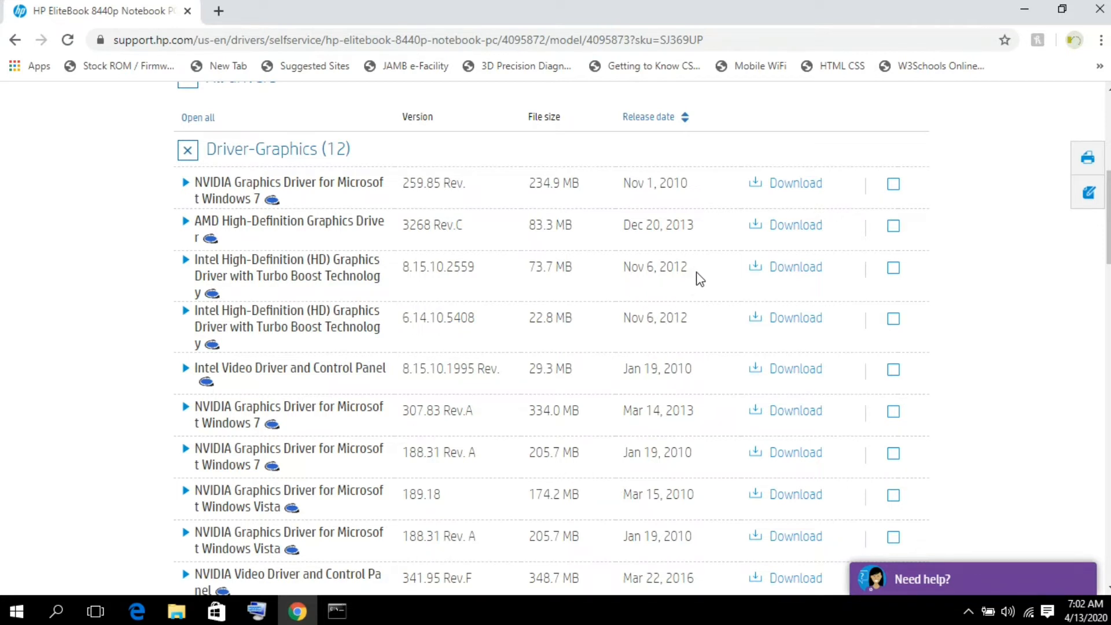
Step: Download the Intel High-Definition (HD) Graphics Driver version 8.15.10.2559, choosing manual download and installation instead of the assistant
left_click(799, 273)
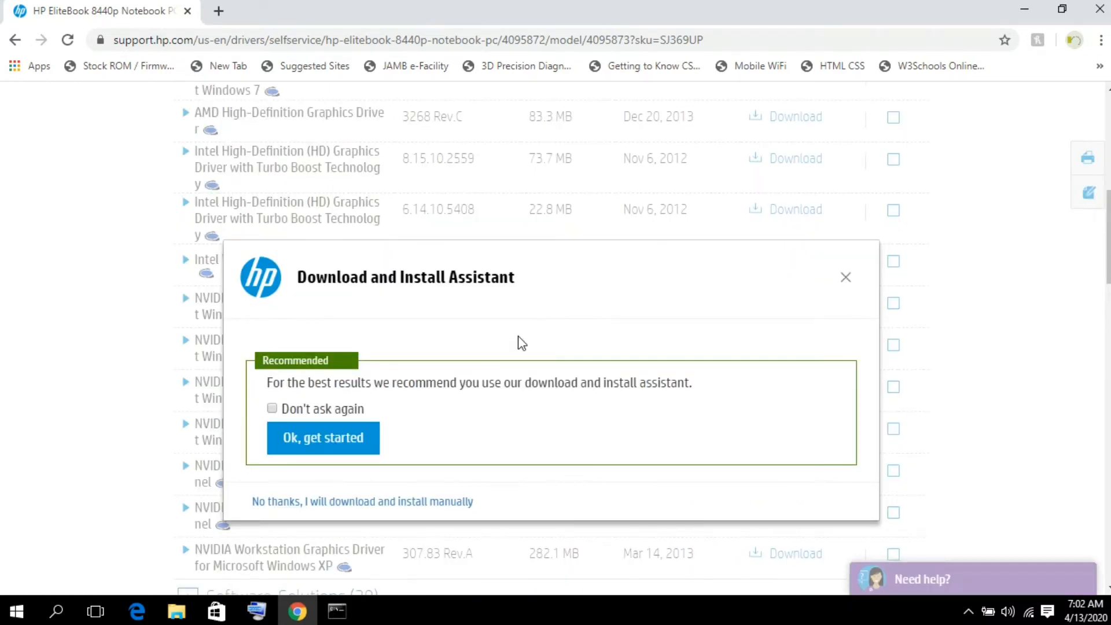
left_click(341, 503)
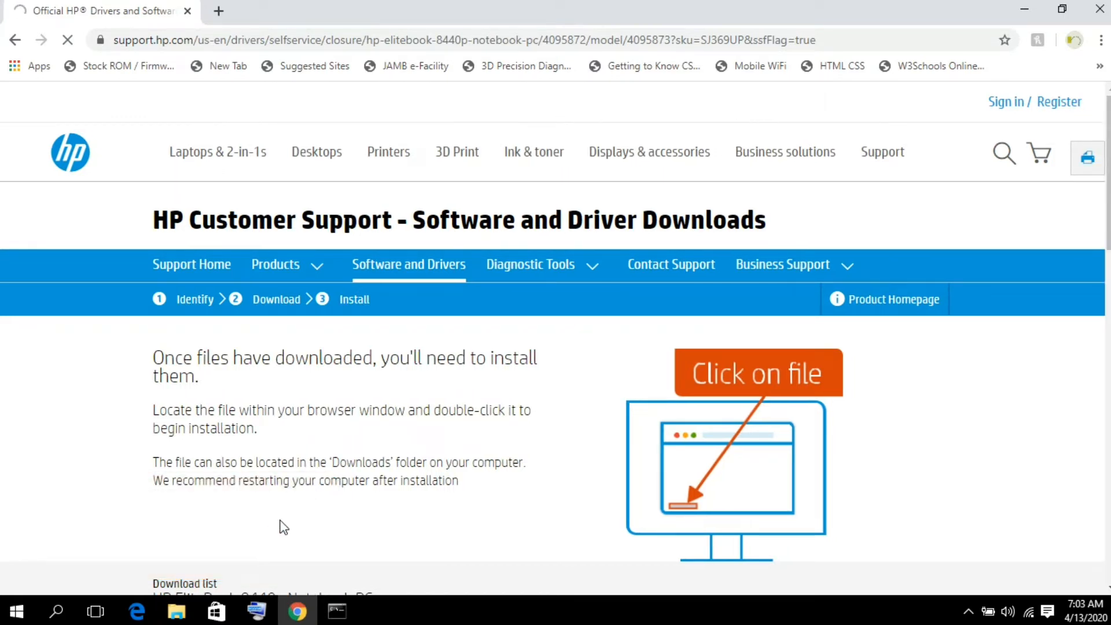
scroll(283, 527, "down", 3)
scroll(283, 527, "down", 2)
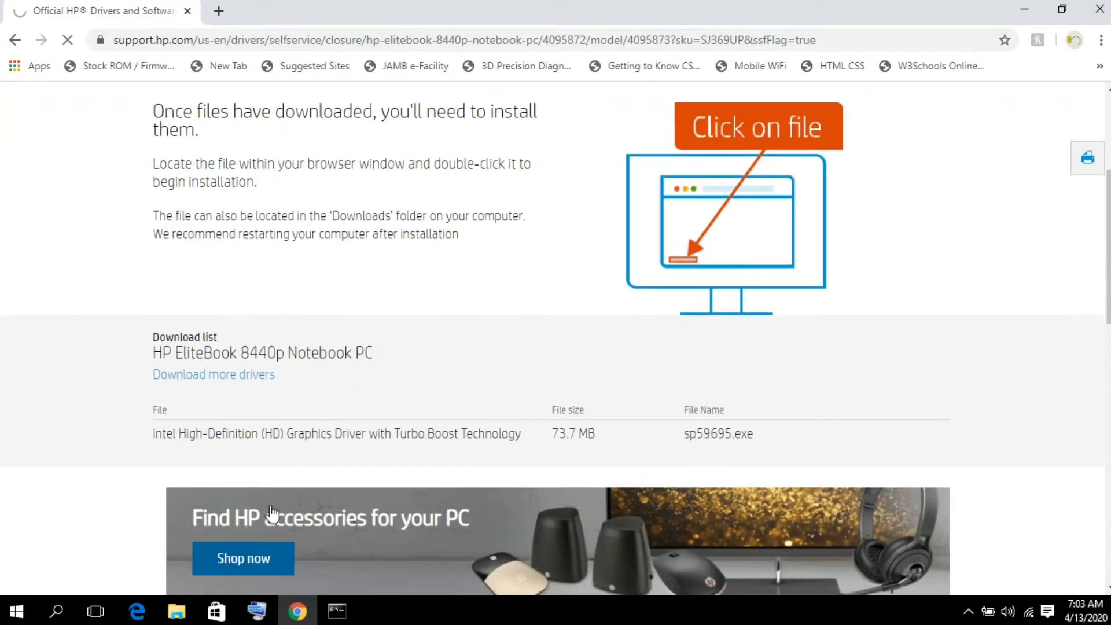
scroll(226, 442, "down", 1)
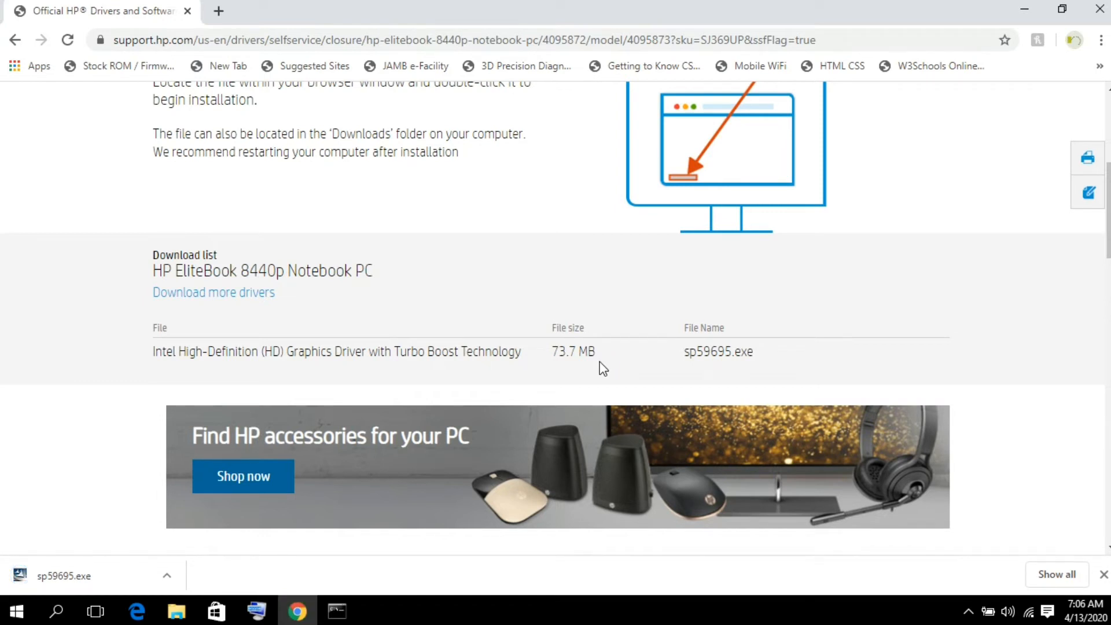
Step: Minimize the browser, open the Downloads folder in File Explorer and launch the sp59695 installer
left_click(1016, 7)
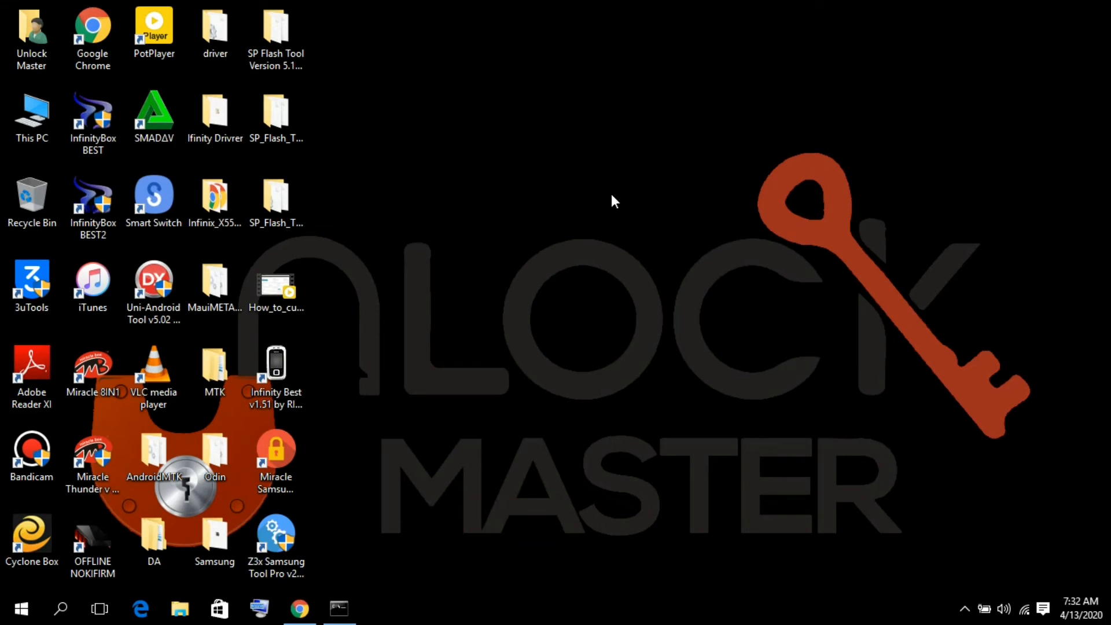
double_click(32, 118)
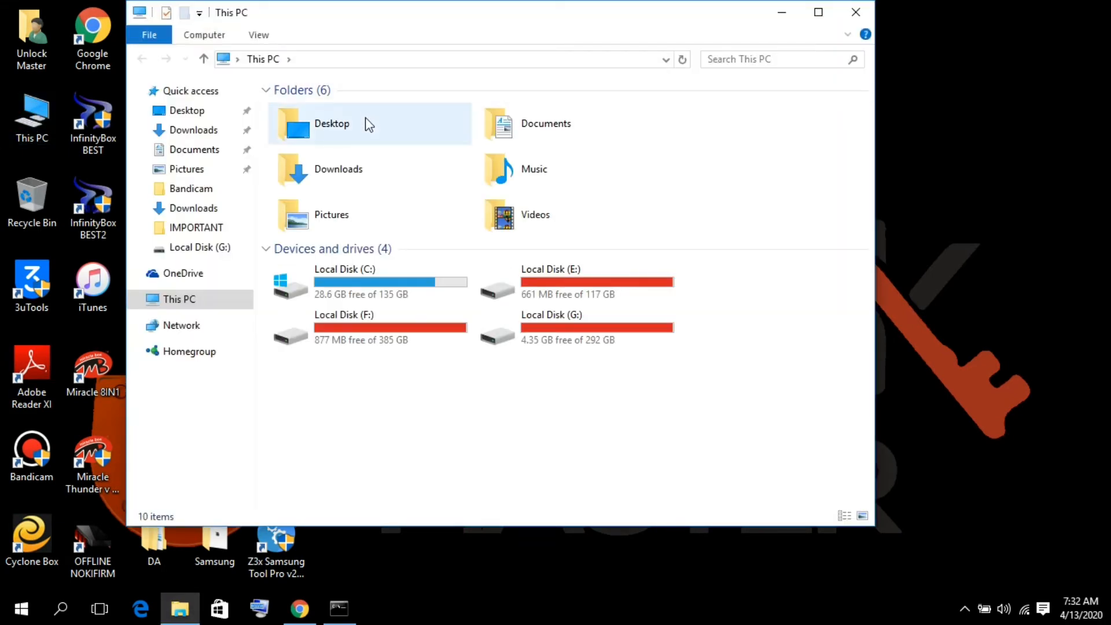
left_click(199, 130)
left_click(298, 144)
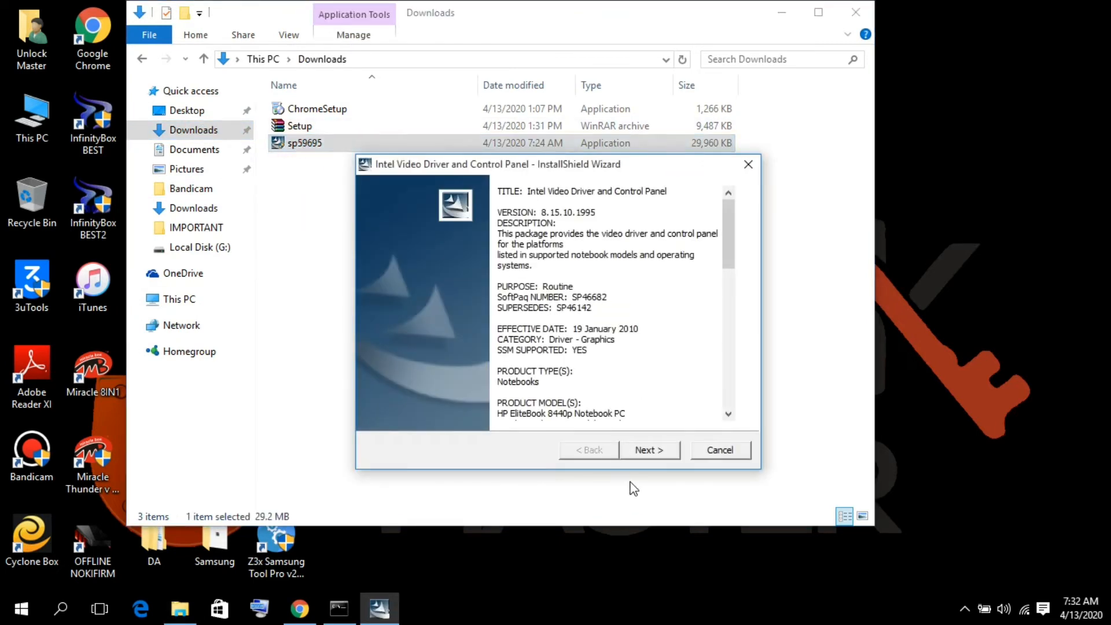
Step: Accept the license terms in the Intel Video Driver wizard and extract the package, overwriting all existing files
left_click(648, 450)
left_click(495, 401)
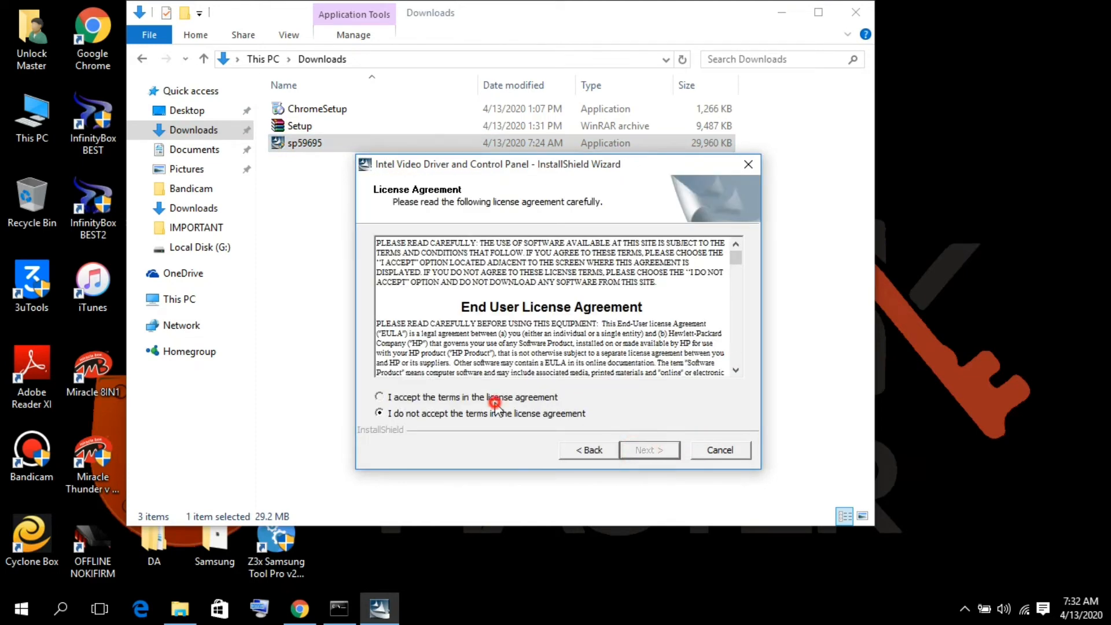
left_click(640, 449)
left_click(637, 448)
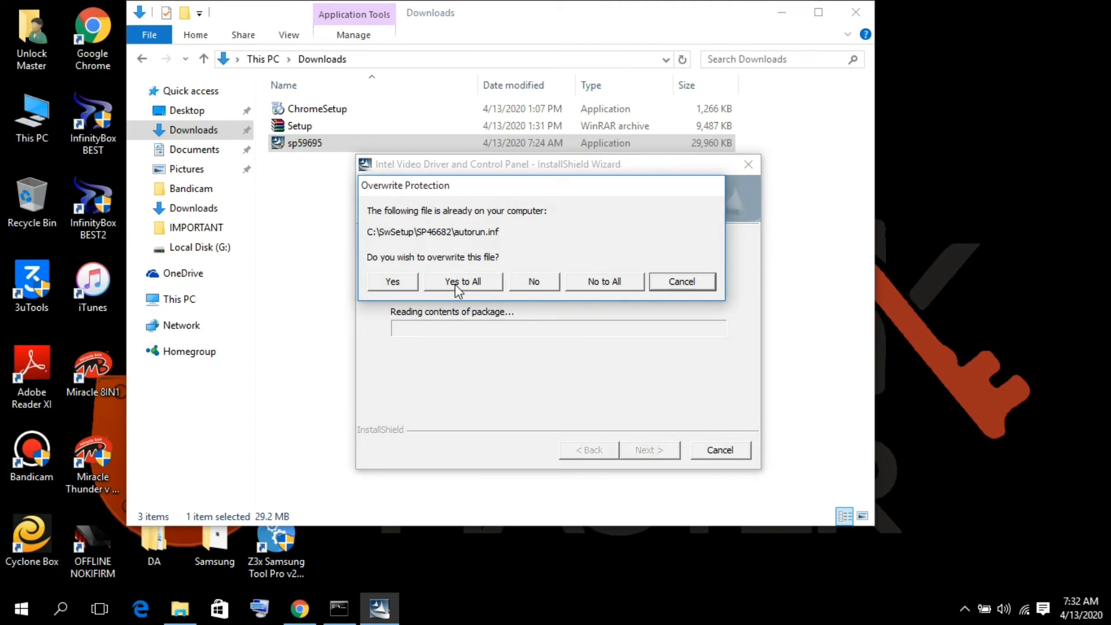
left_click(457, 282)
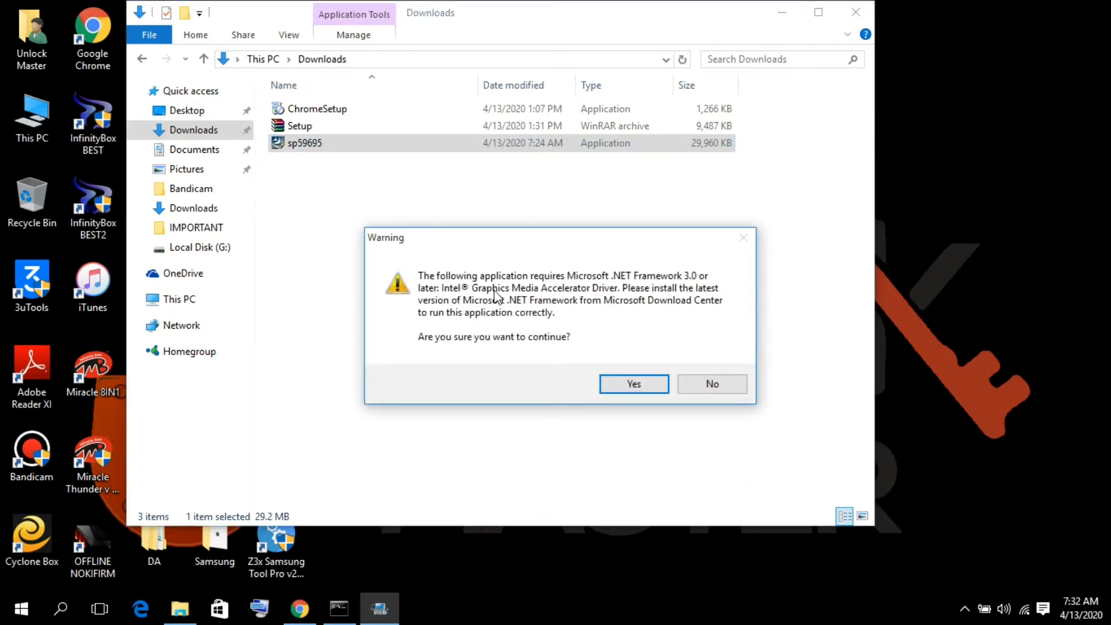
Step: Continue despite the .NET Framework requirement, and start installing the Intel Graphics Media Accelerator Driver components over the newer driver versions
left_click(627, 389)
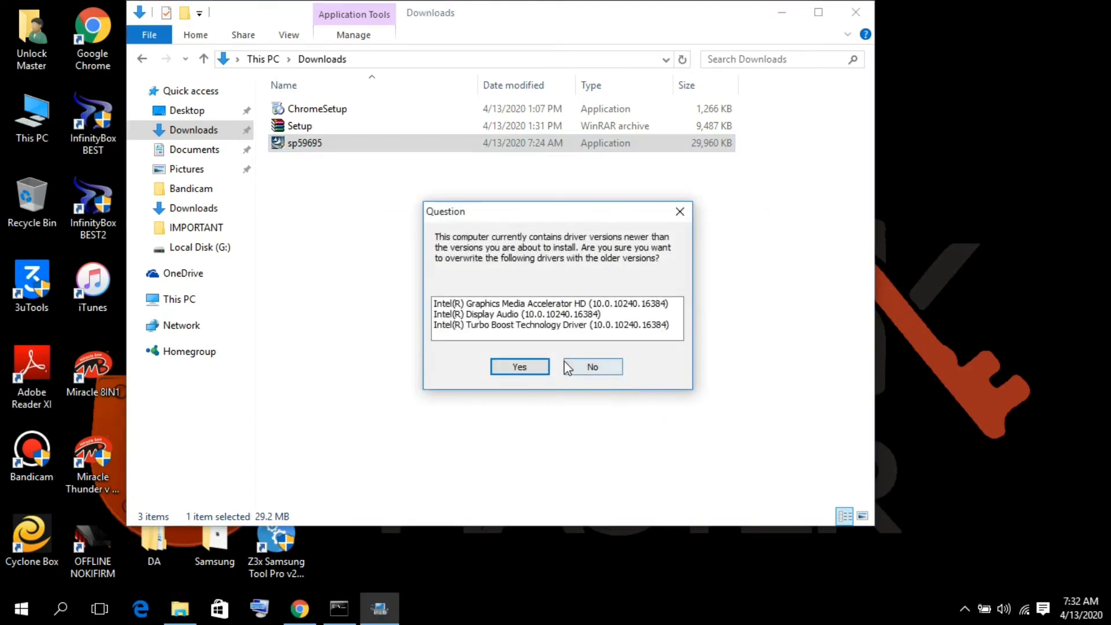
left_click(519, 367)
left_click(651, 423)
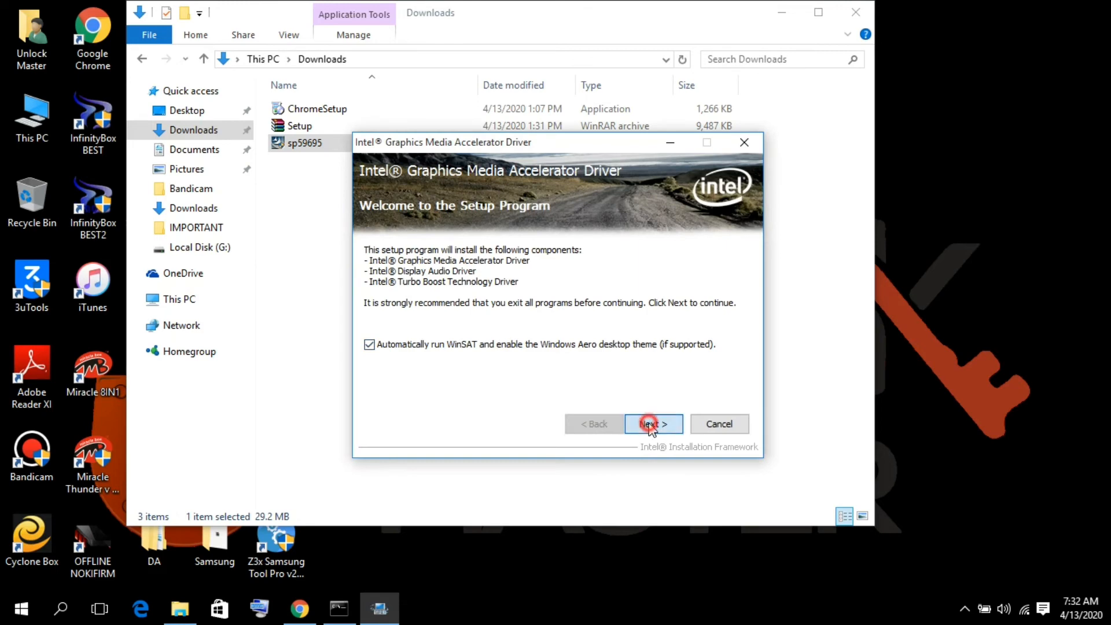
left_click(649, 424)
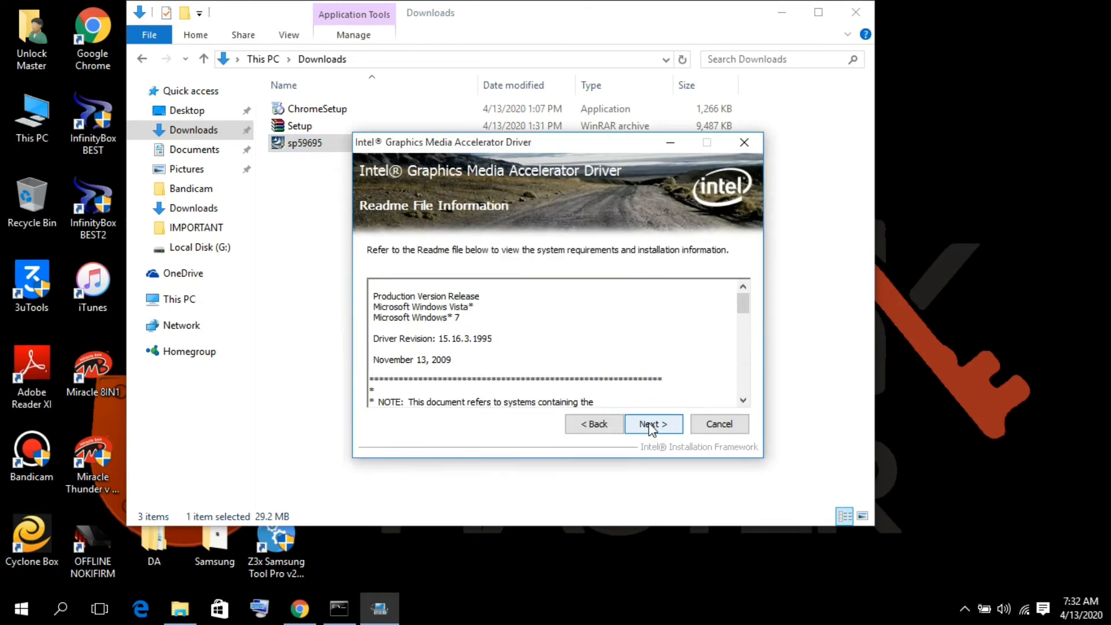
left_click(648, 424)
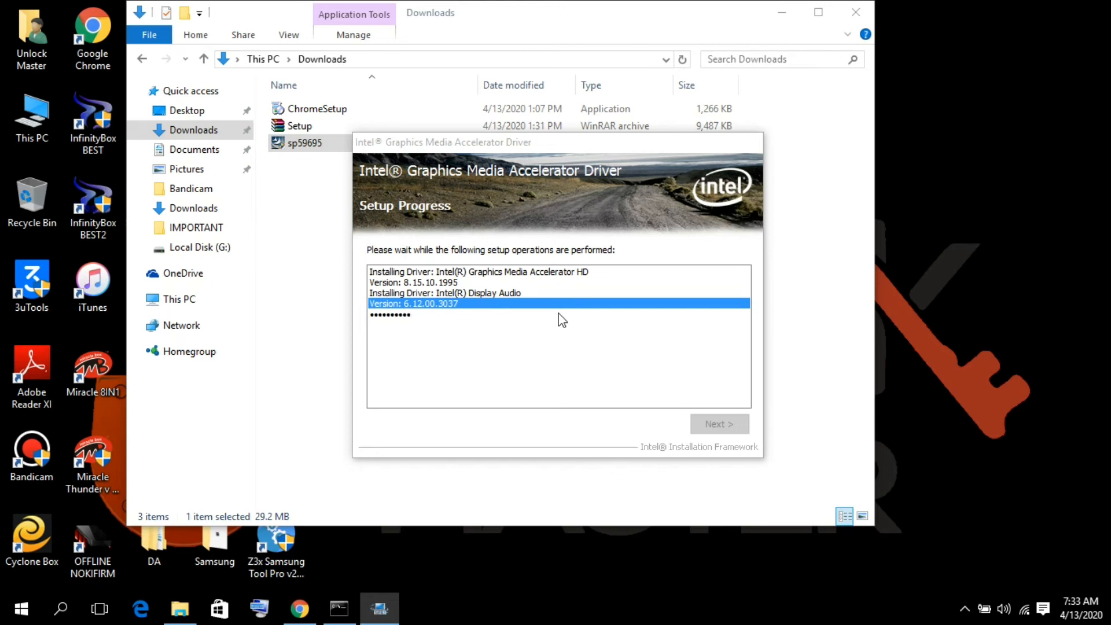
right_click(981, 52)
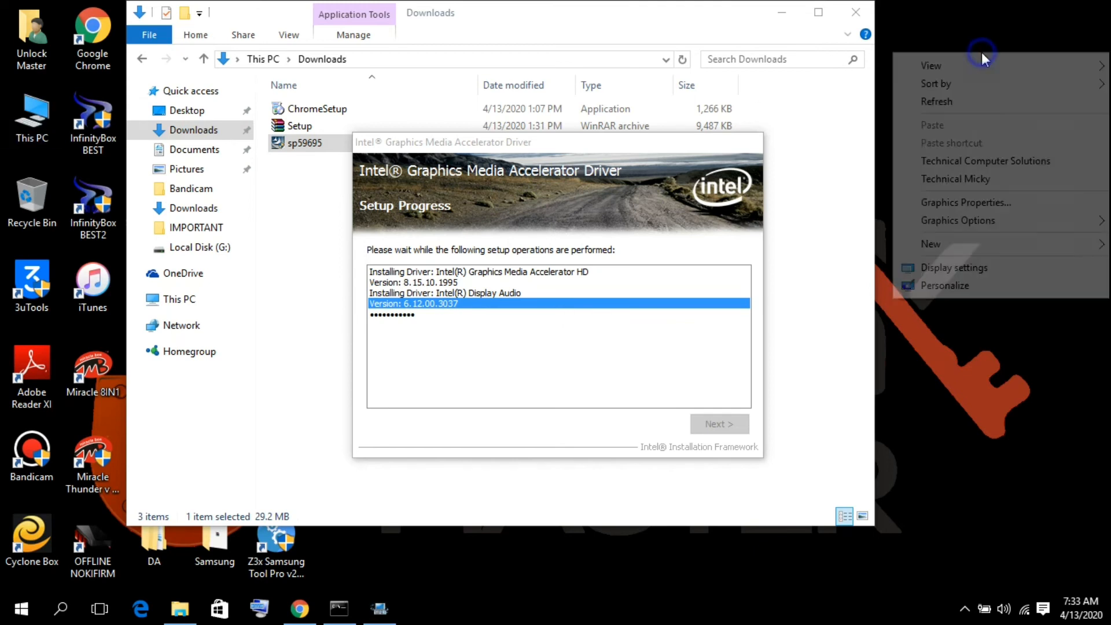
left_click(984, 101)
left_click(555, 231)
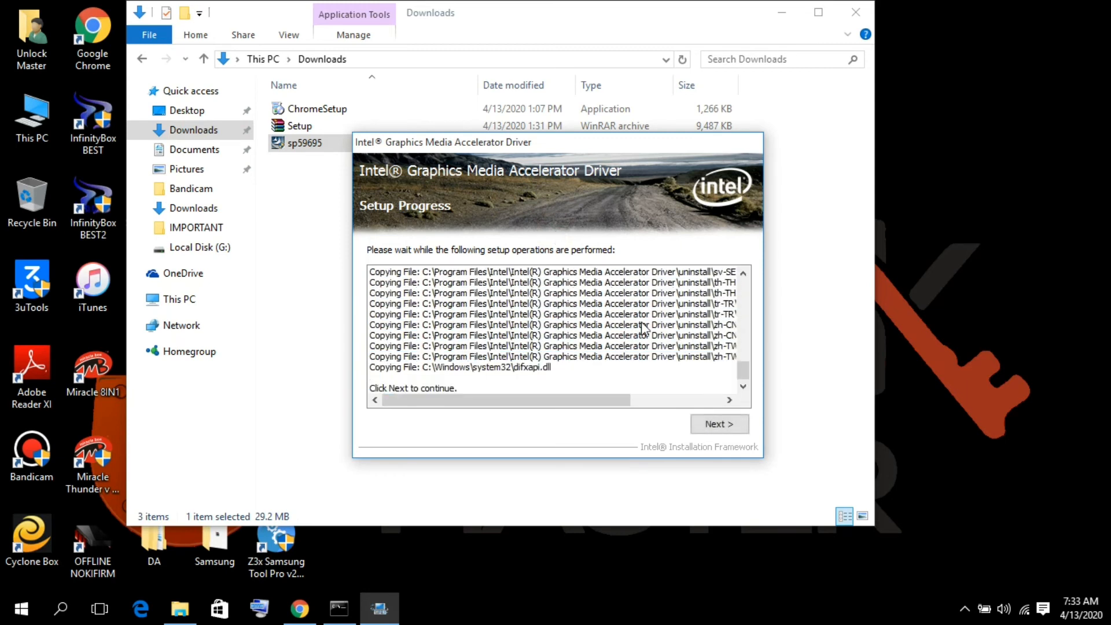
Step: Finish the Intel driver setup with the option to restart the computer later, and close the Downloads window
left_click(706, 423)
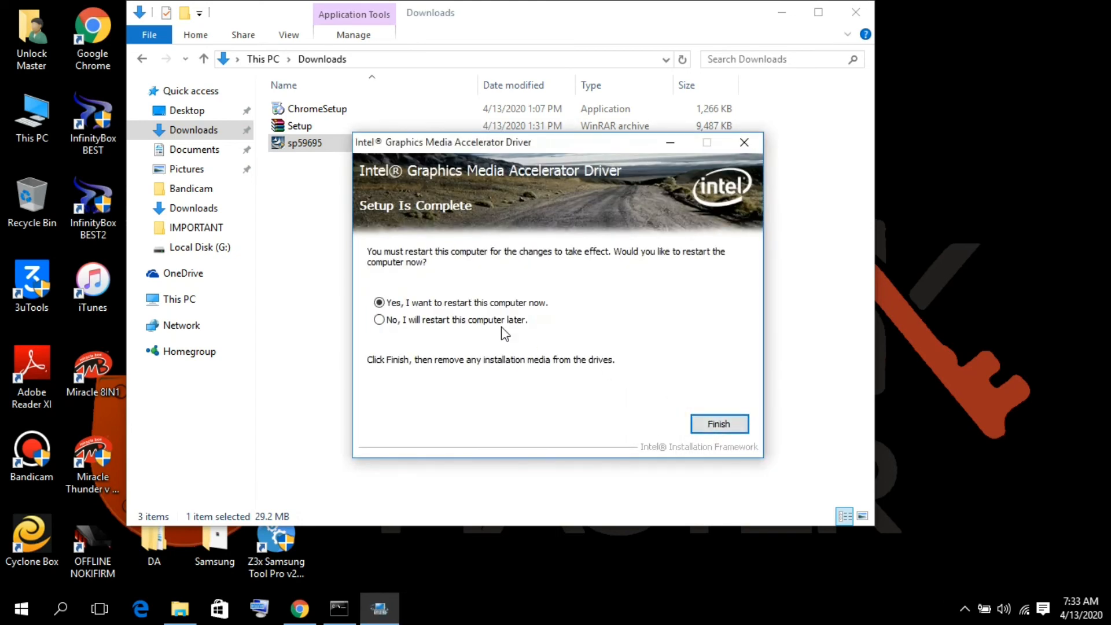
left_click(489, 321)
left_click(718, 423)
left_click(855, 12)
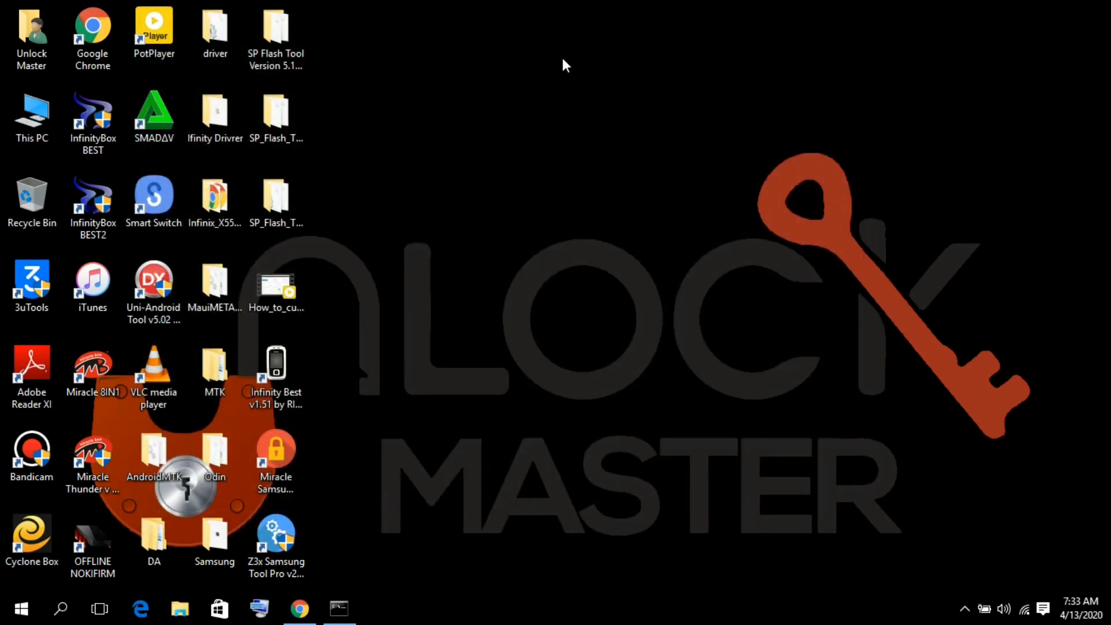
Step: Open This PC from the desktop
double_click(10, 107)
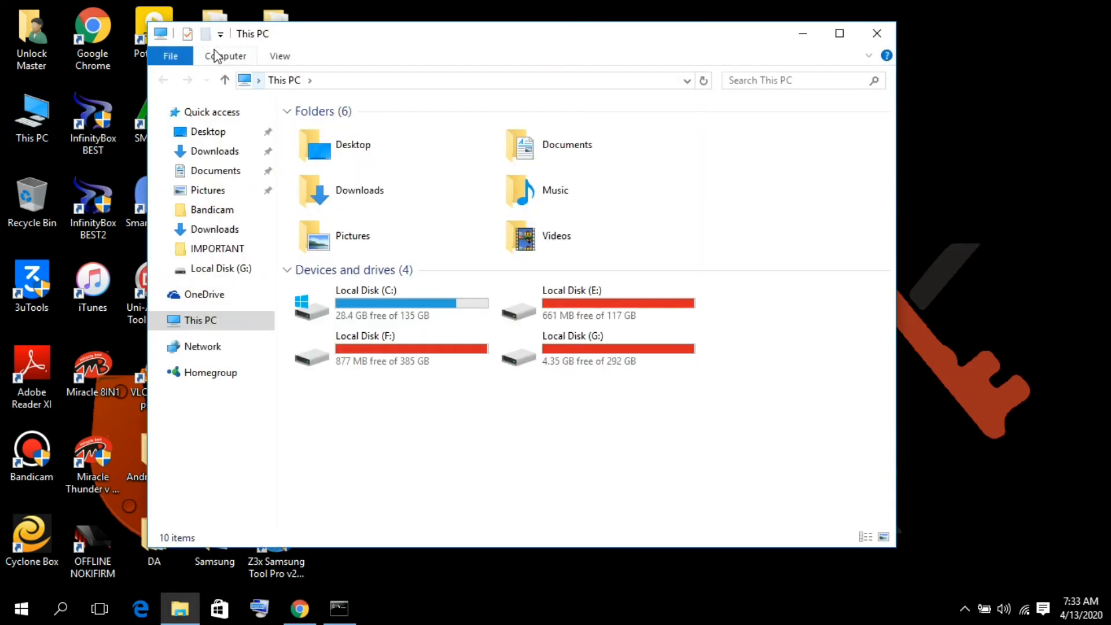